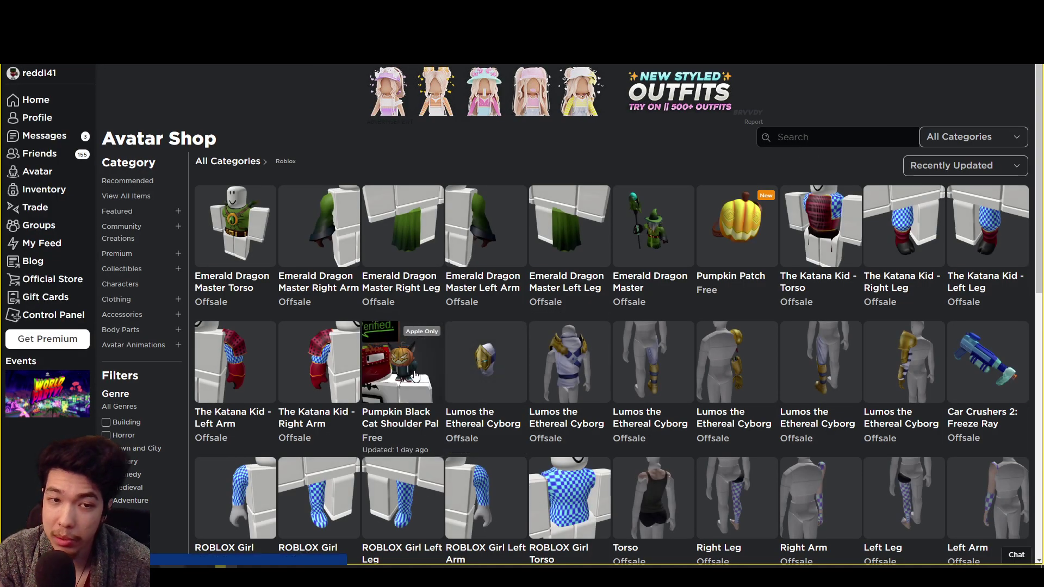
Open the Pumpkin Black Cat Shoulder Pal page and highlight its 'This is an iOS exclusive item' note.
left_click(414, 371)
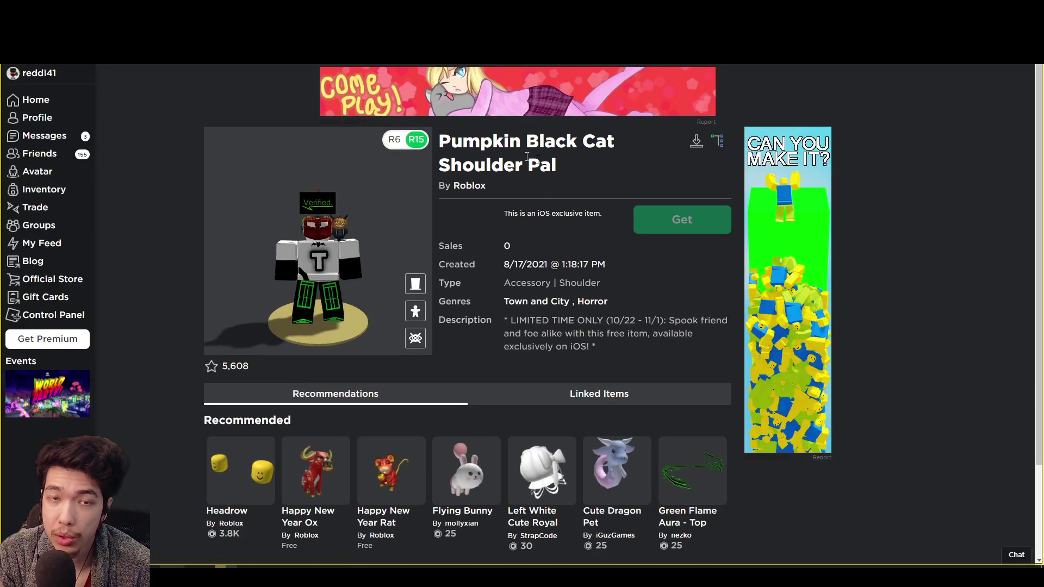
triple_click(672, 222)
left_click(673, 227)
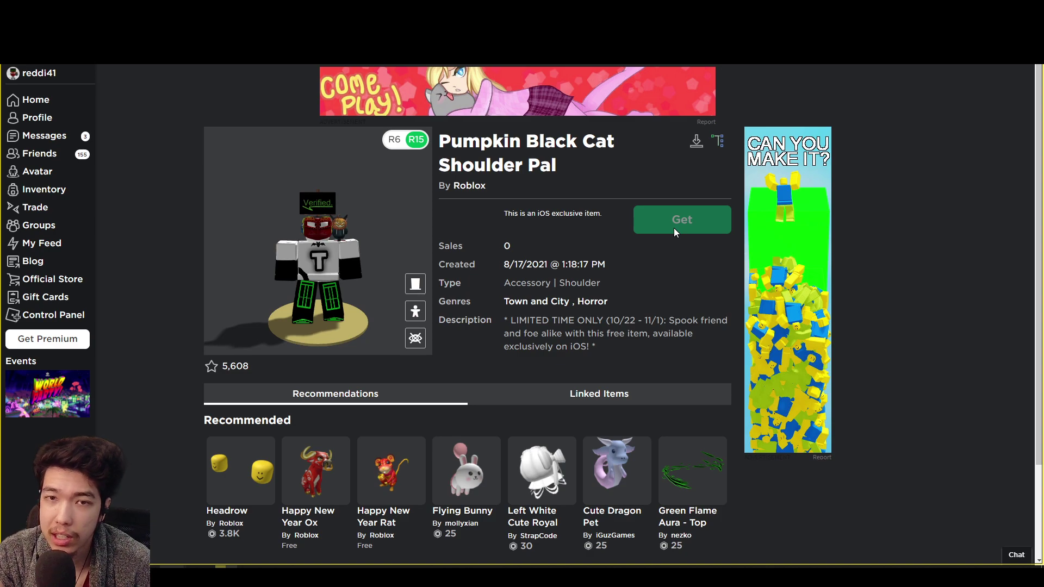
left_click_drag(673, 227, 491, 213)
left_click(625, 229)
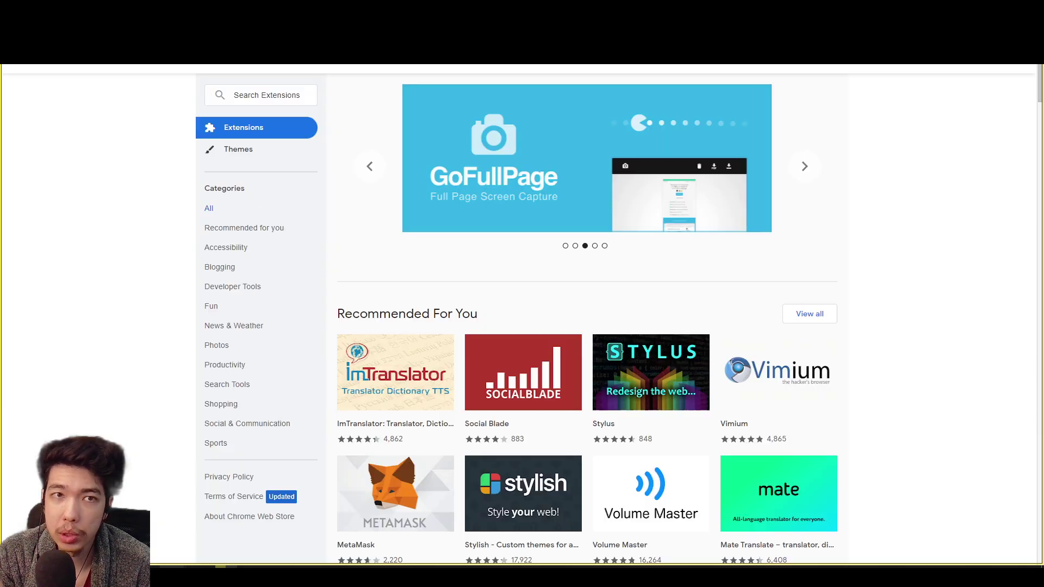
Search the Chrome Web Store for 'user agent switcher' and open the User-Agent Switcher for Chrome listing.
left_click(250, 96)
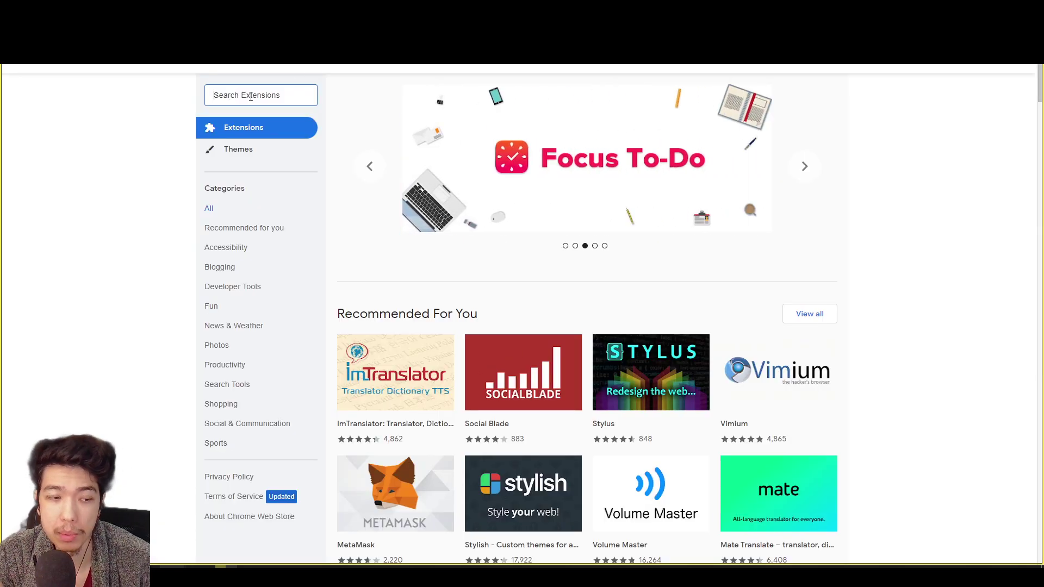
type("user")
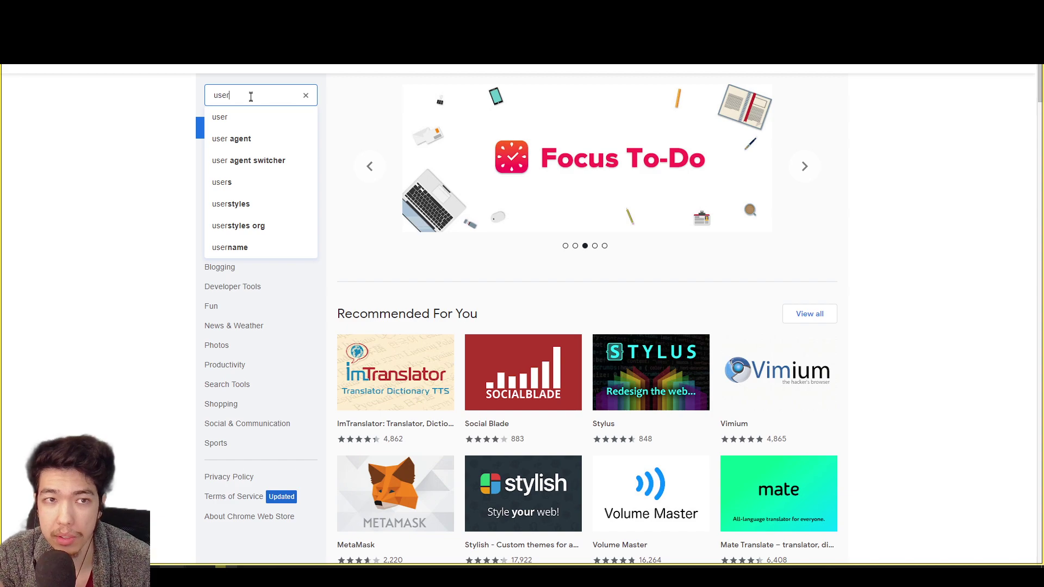
left_click(259, 162)
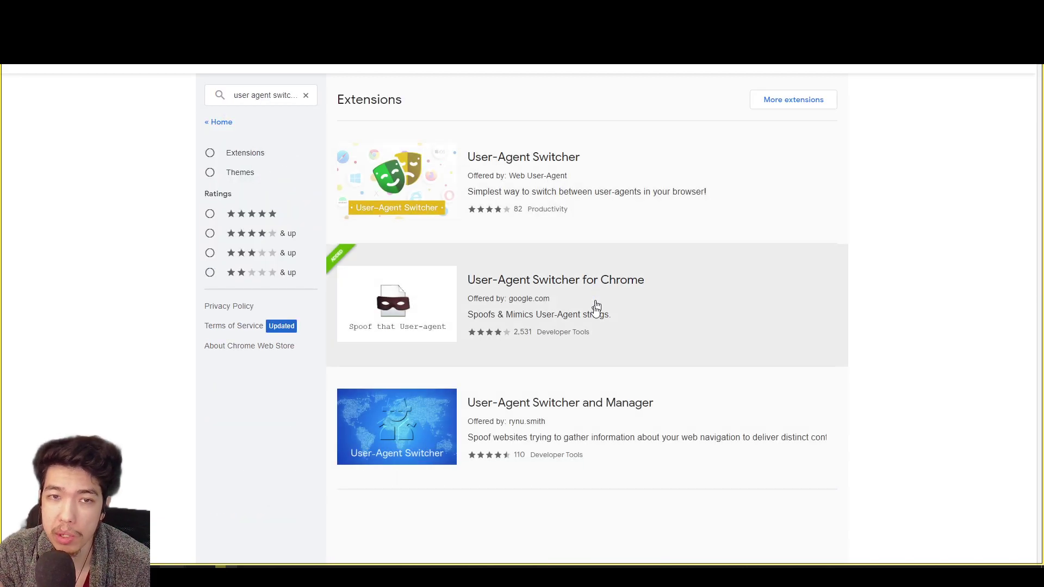
left_click(532, 309)
mouse_move(314, 196)
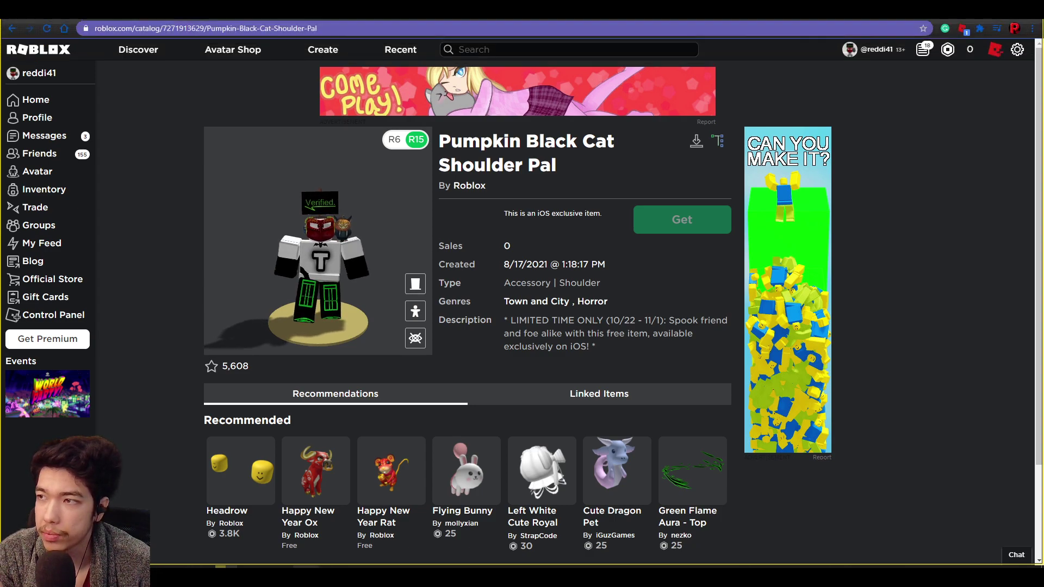
Pin User-Agent Switcher to the toolbar and open its Options page.
left_click(981, 30)
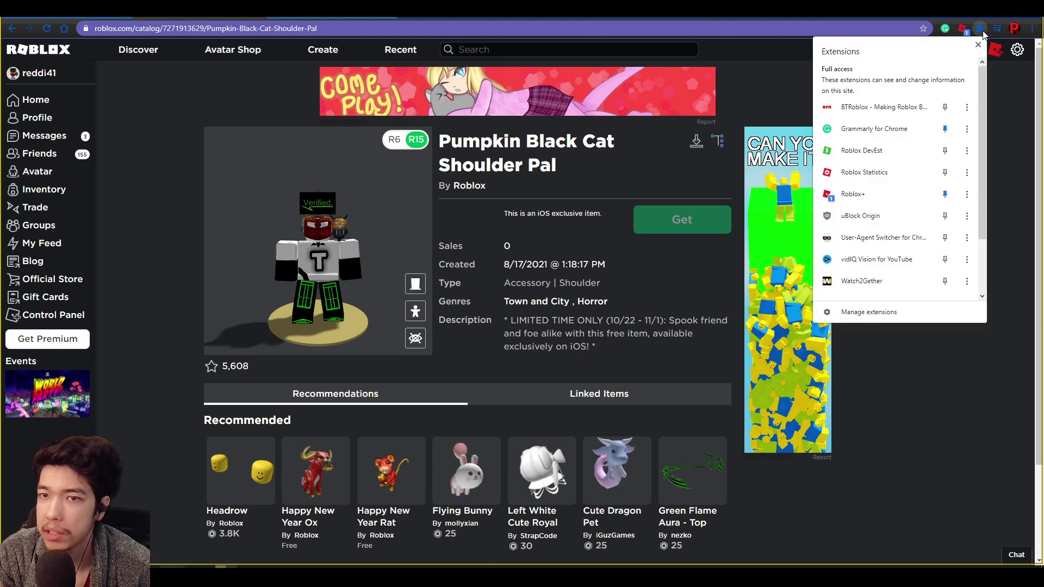
left_click(944, 237)
left_click(1016, 194)
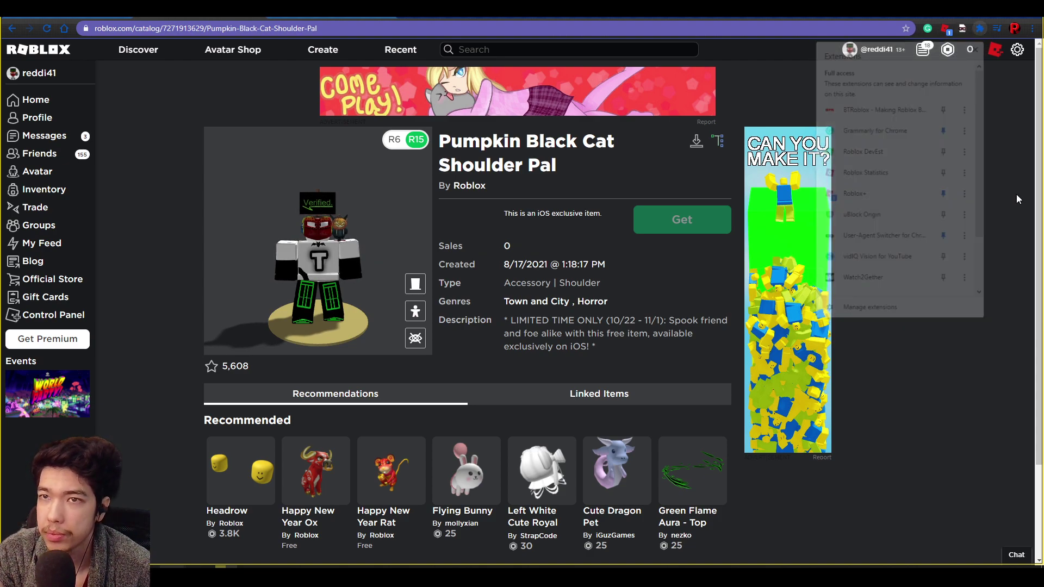
right_click(962, 30)
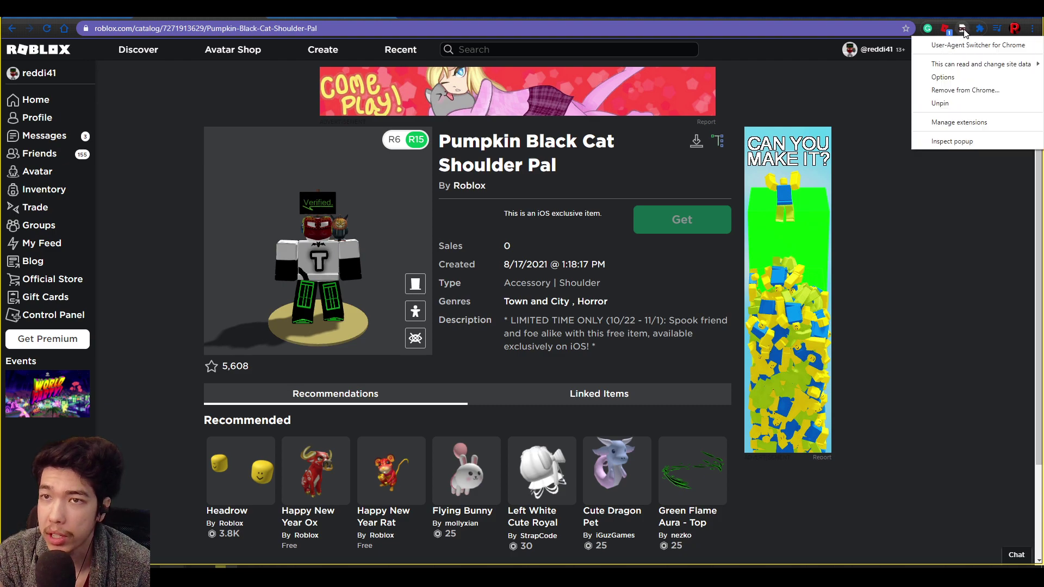
left_click(968, 76)
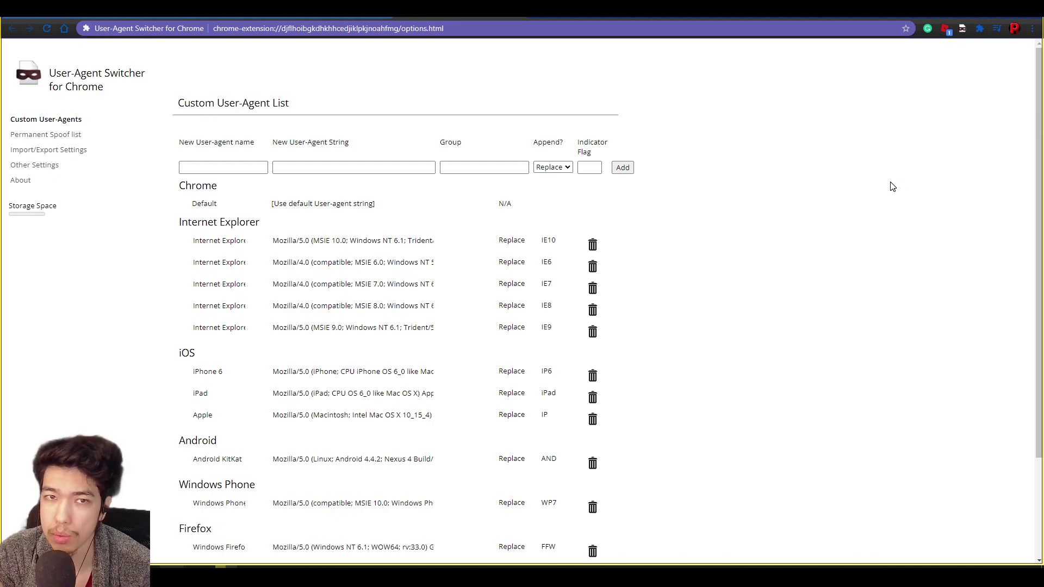
Delete the built-in Apple entry from the iOS user-agent list.
scroll(864, 198, "down", 1)
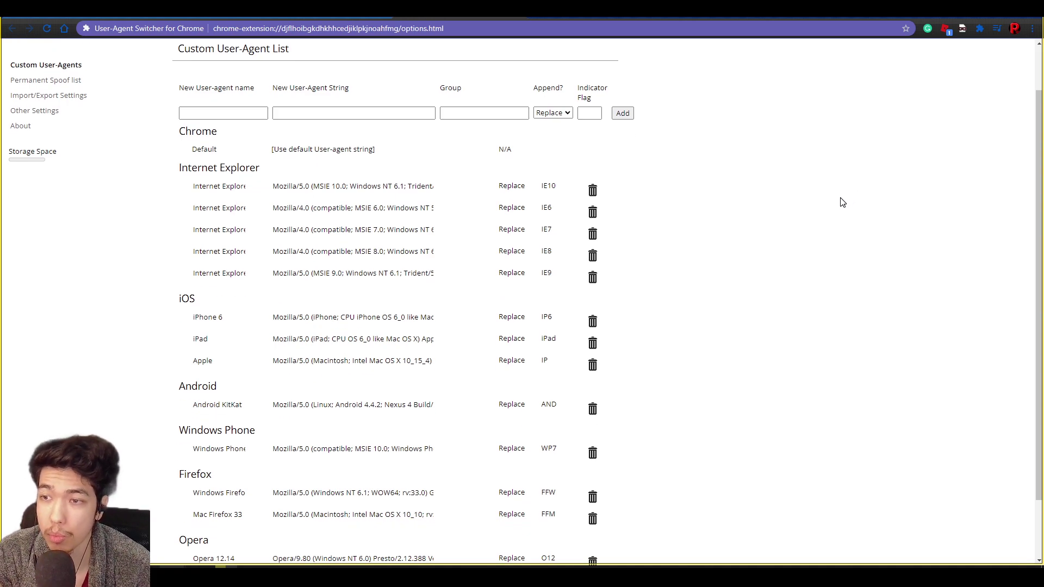
left_click(373, 362)
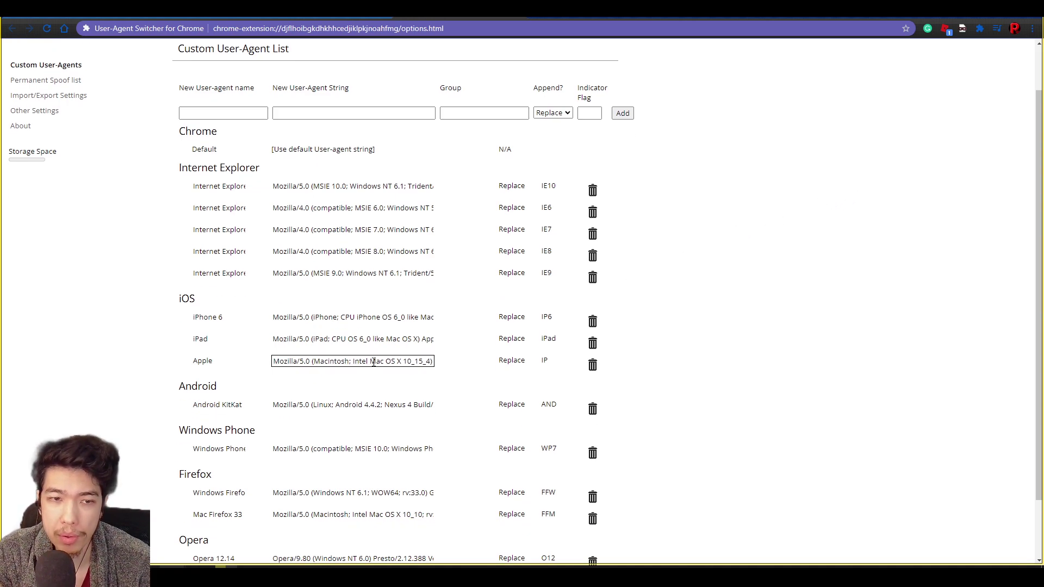
triple_click(373, 362)
left_click(527, 363)
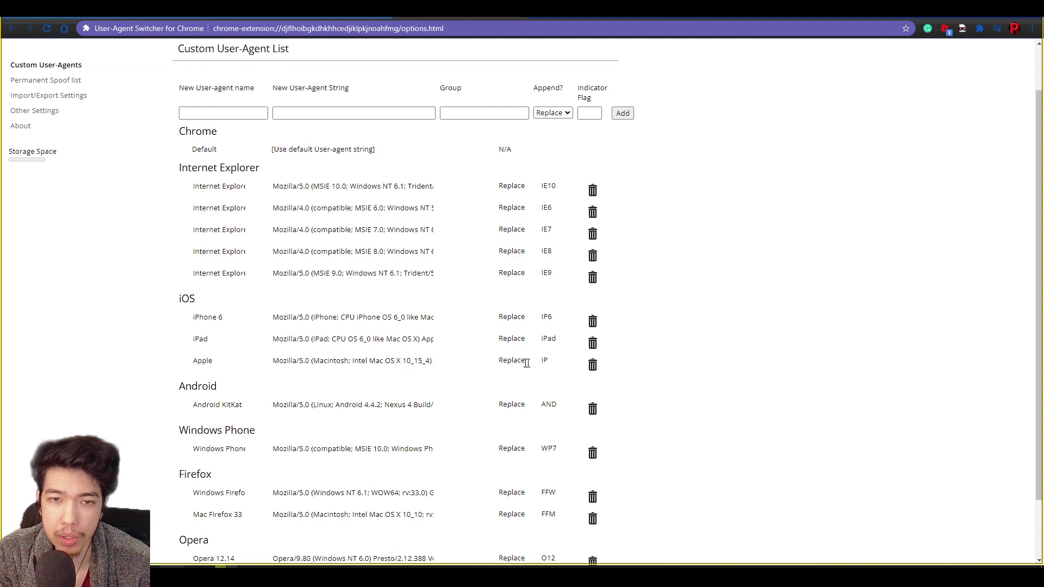
left_click(590, 366)
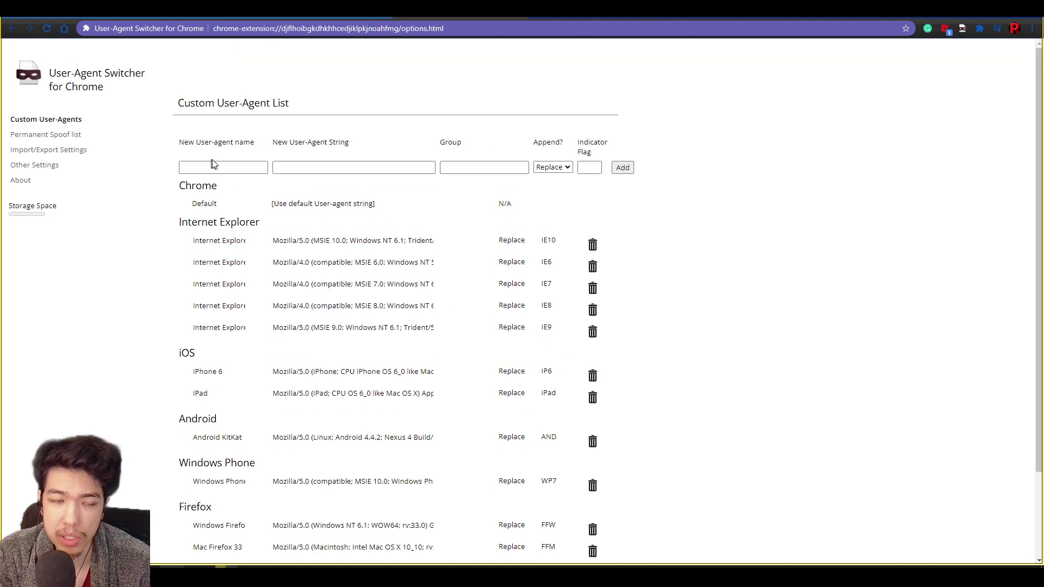
Select the full ROBLOX iOS App user-agent string in Notepad, then return to the options page.
left_click(278, 566)
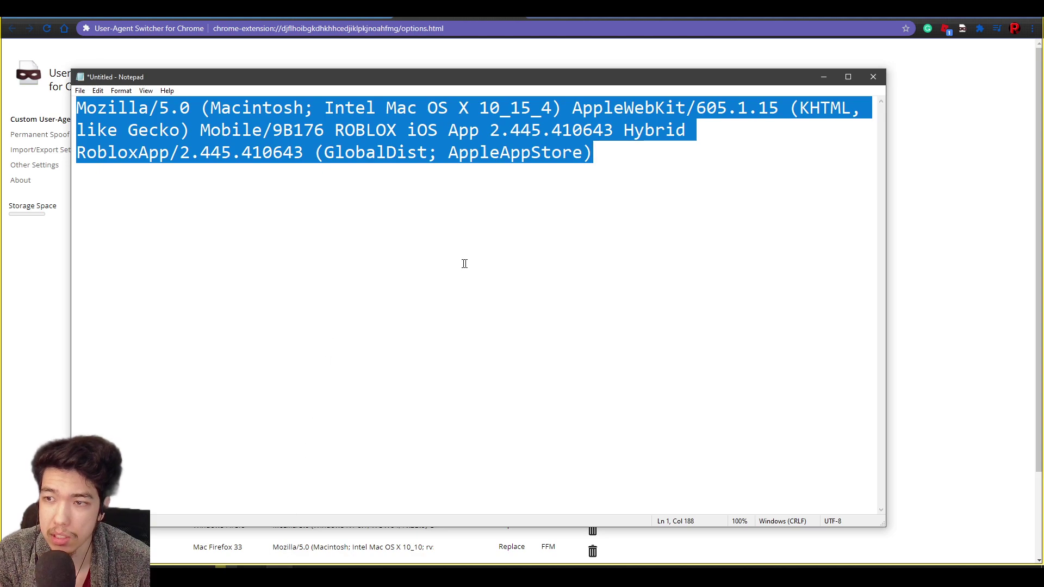
left_click(469, 152)
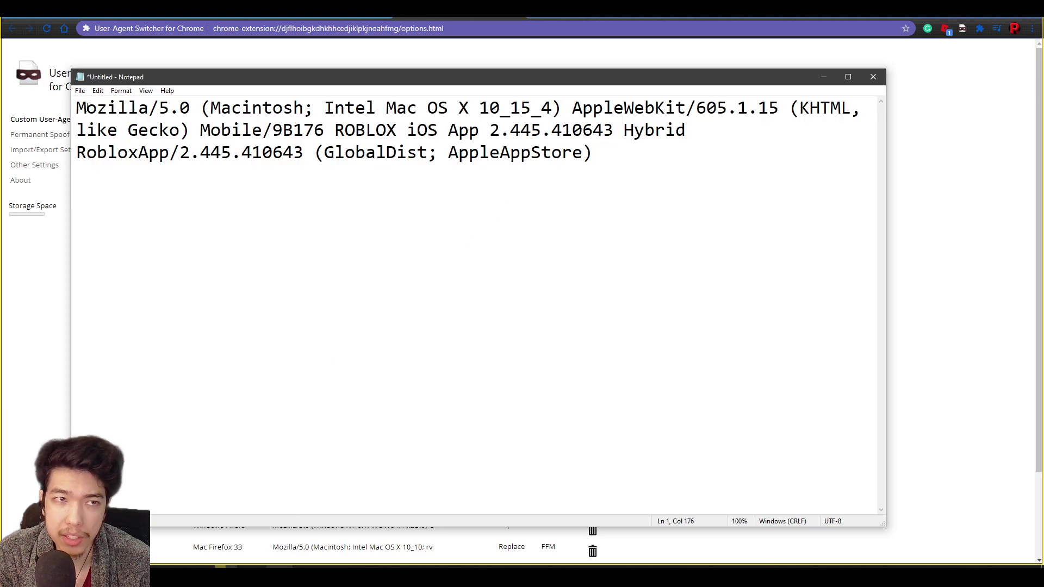
left_click_drag(80, 110, 700, 185)
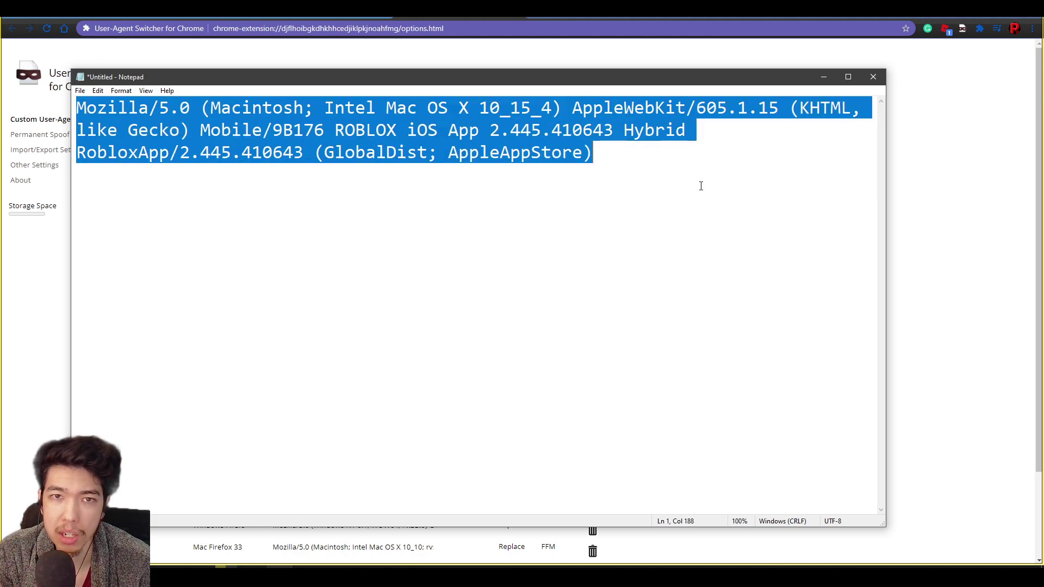
left_click(823, 76)
left_click(207, 169)
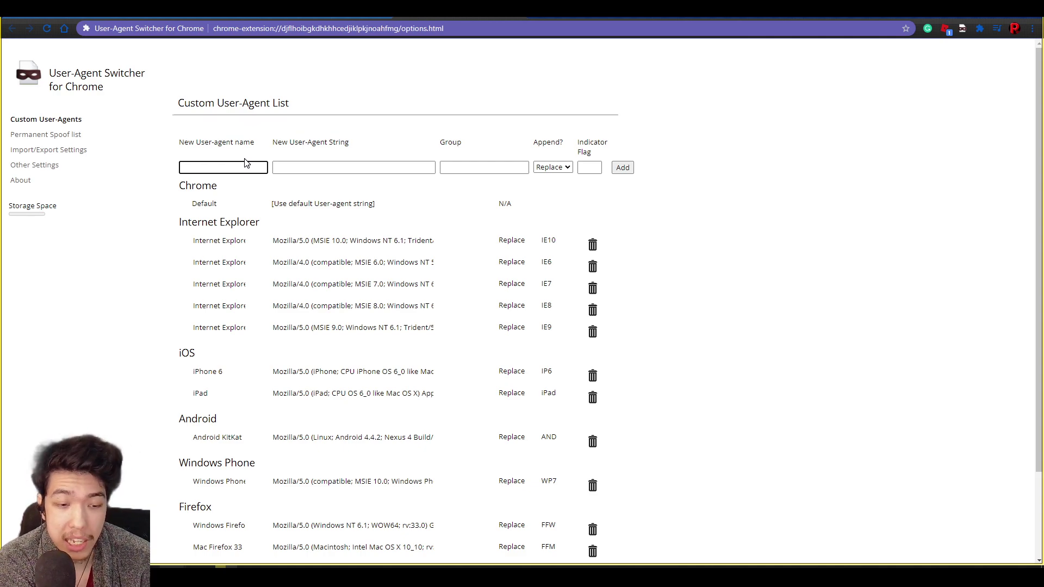
Add a custom user agent named Apple with the pasted string, group iOS and flag IP.
type("Apple")
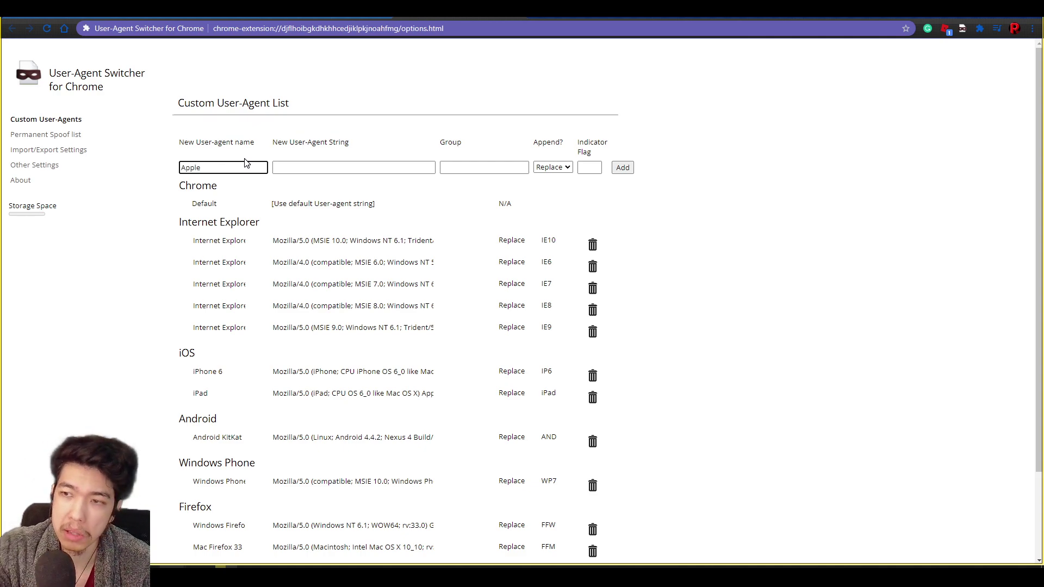
left_click(343, 169)
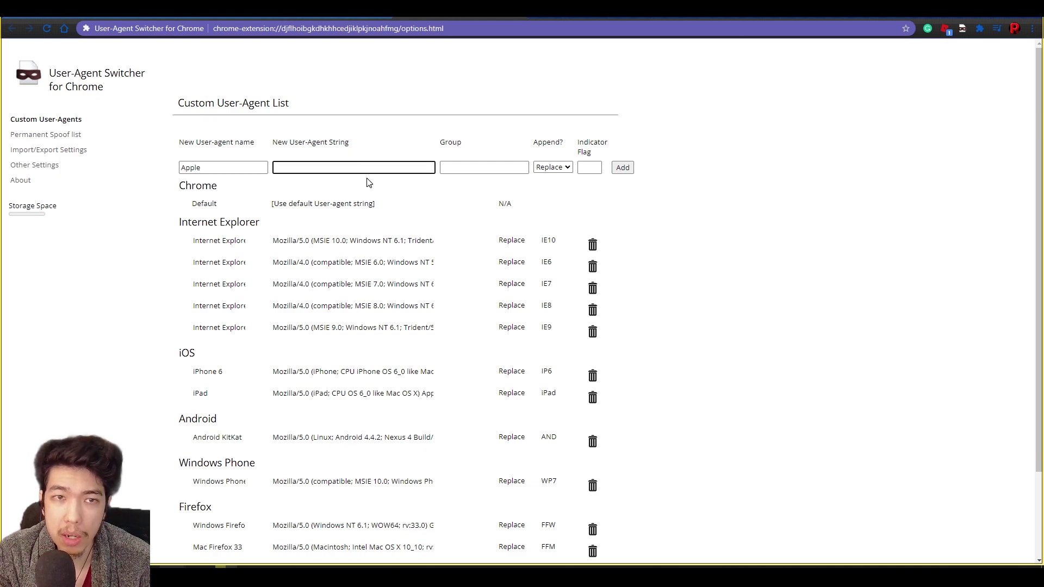
key("ctrl+v")
left_click_drag(432, 168, 239, 169)
left_click(310, 168)
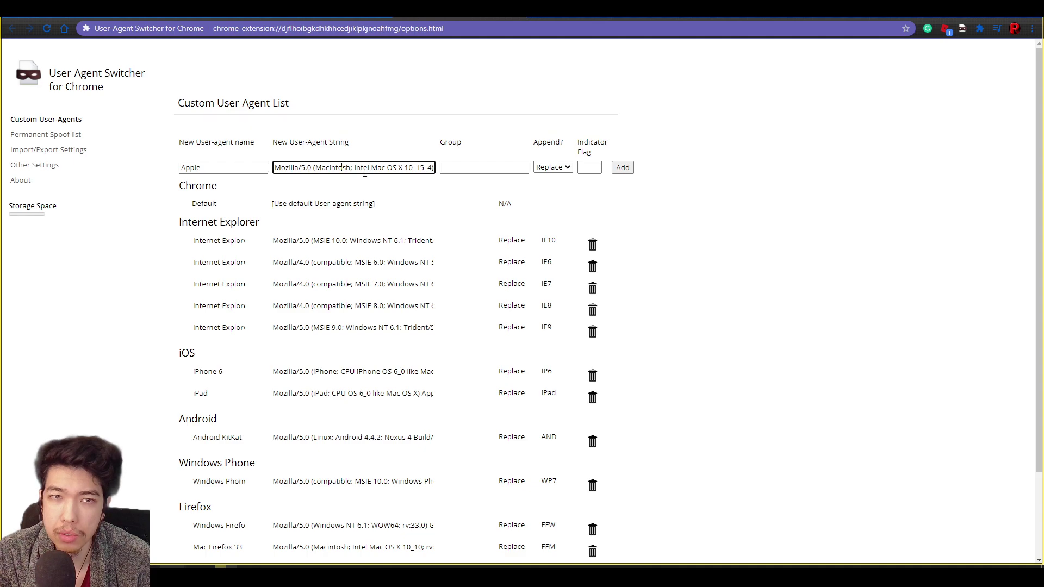
left_click(459, 168)
type("iOS")
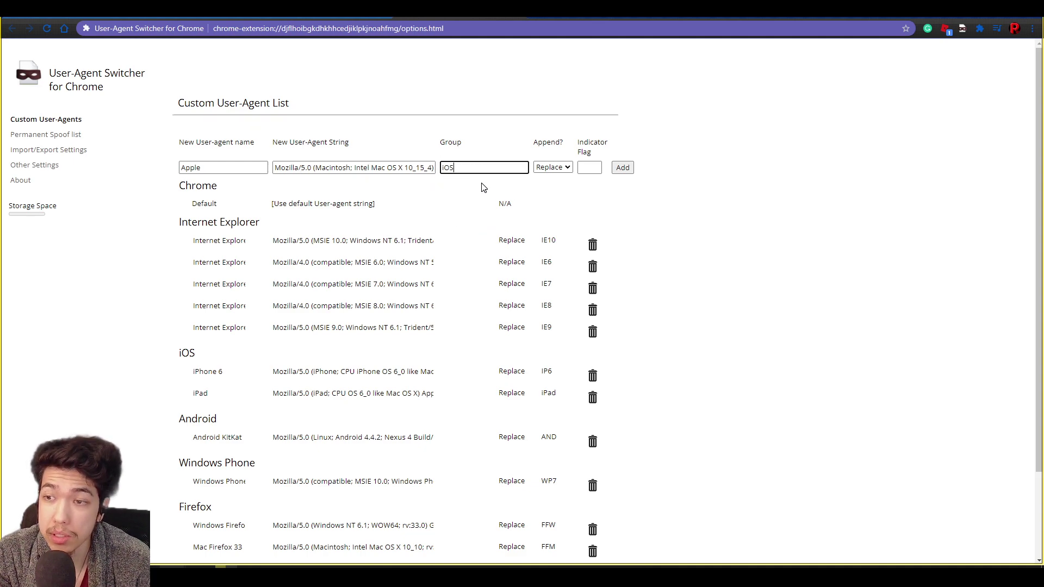
left_click(588, 171)
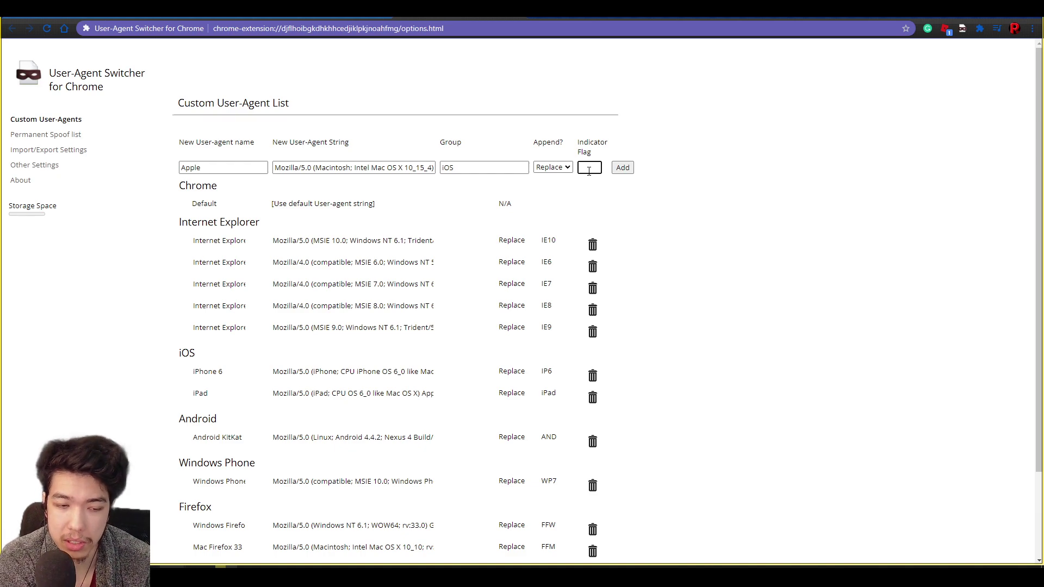
type("IP")
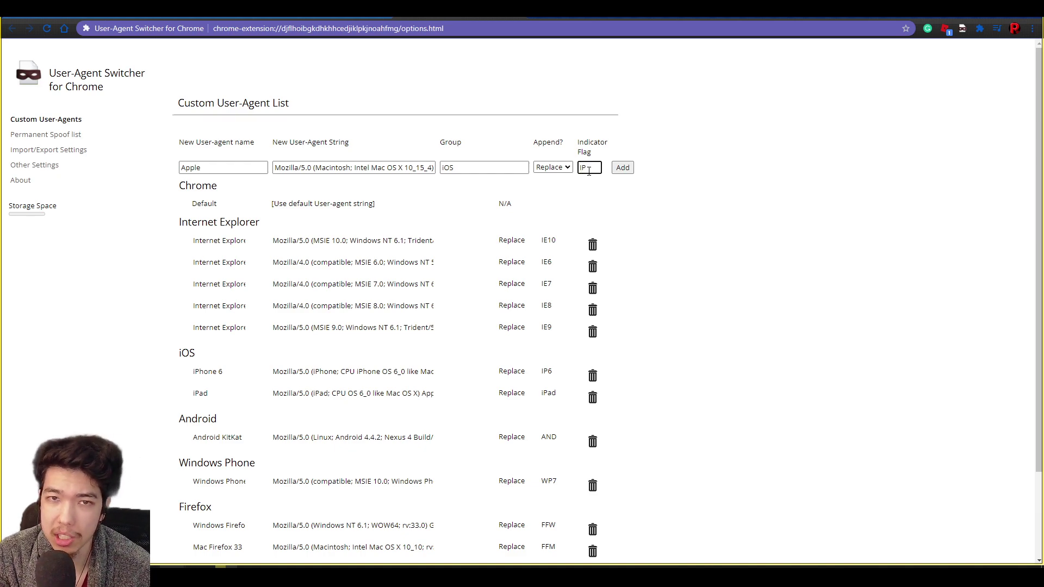
left_click(623, 168)
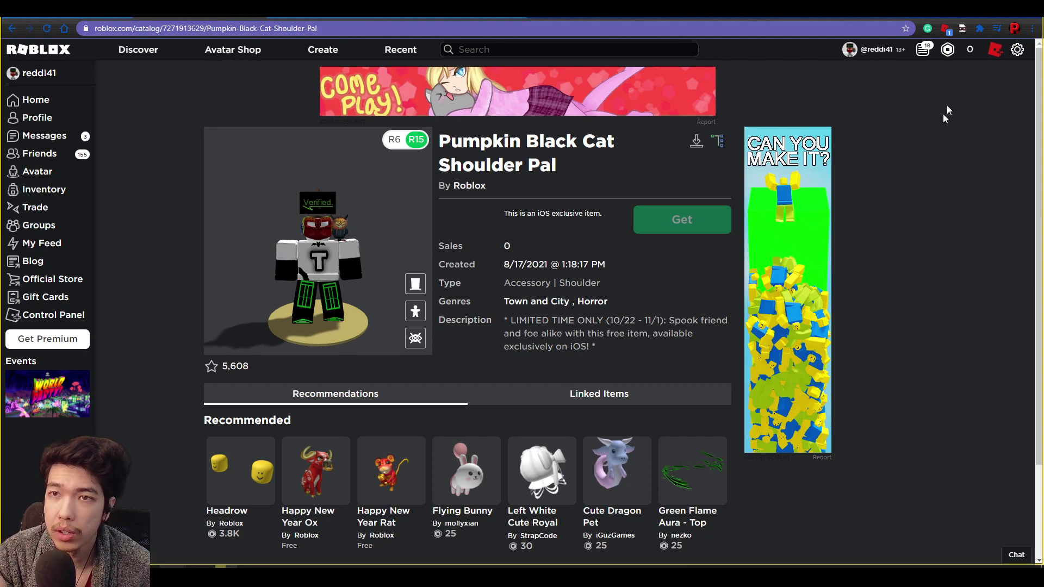
Switch the browser's user agent to the custom iOS > Apple entry.
left_click(962, 30)
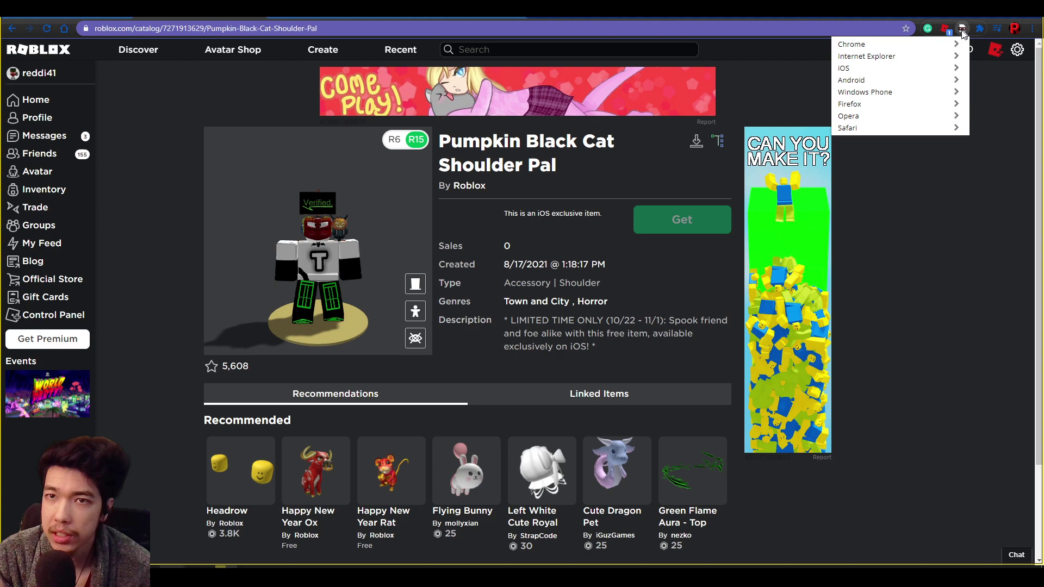
left_click(887, 68)
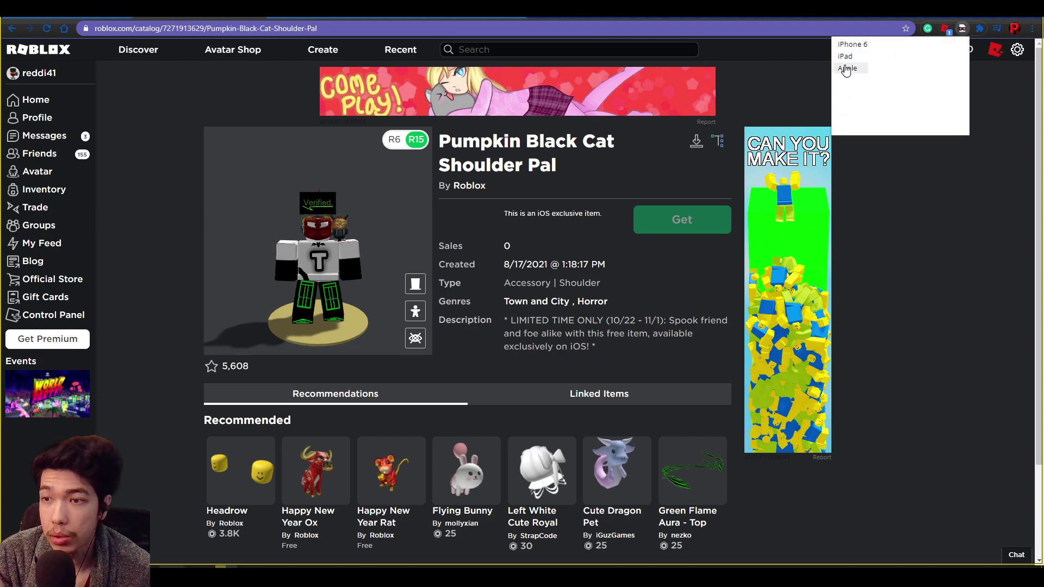
left_click(853, 46)
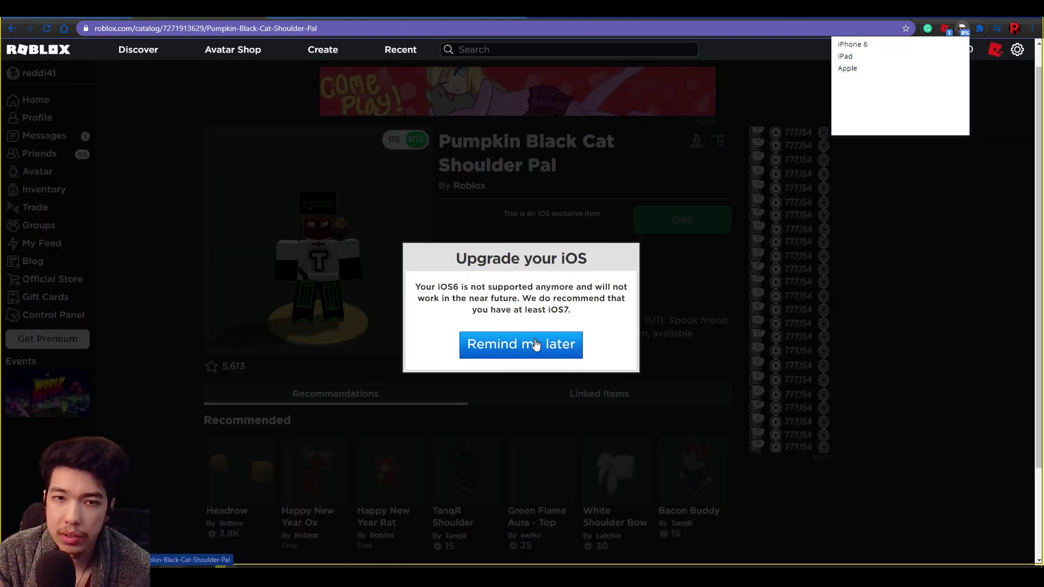
left_click(535, 344)
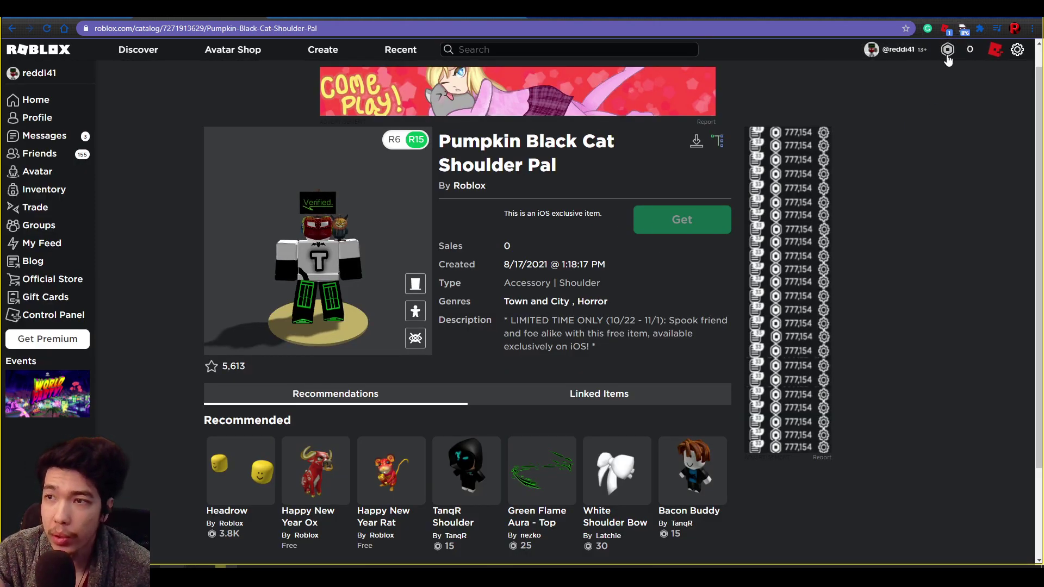
left_click(964, 30)
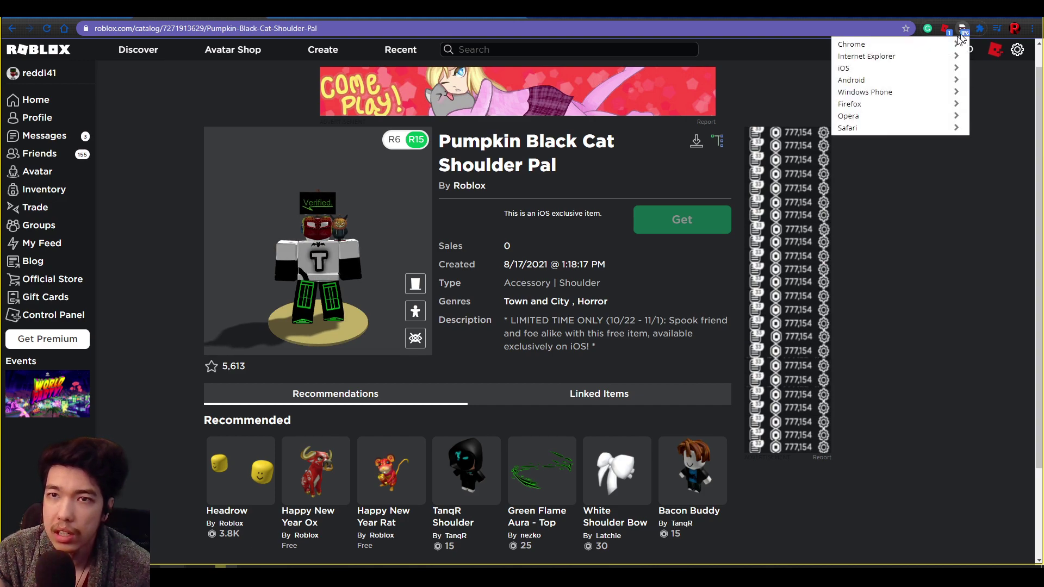
left_click(887, 69)
left_click(847, 69)
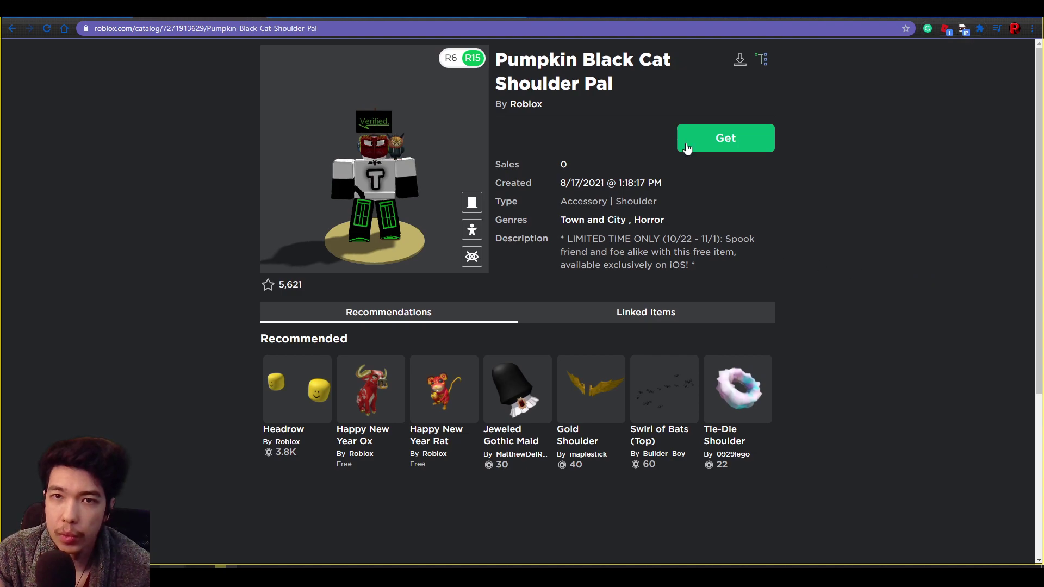
Get the shoulder pal for free, then restore the Chrome > Default user agent.
left_click(723, 145)
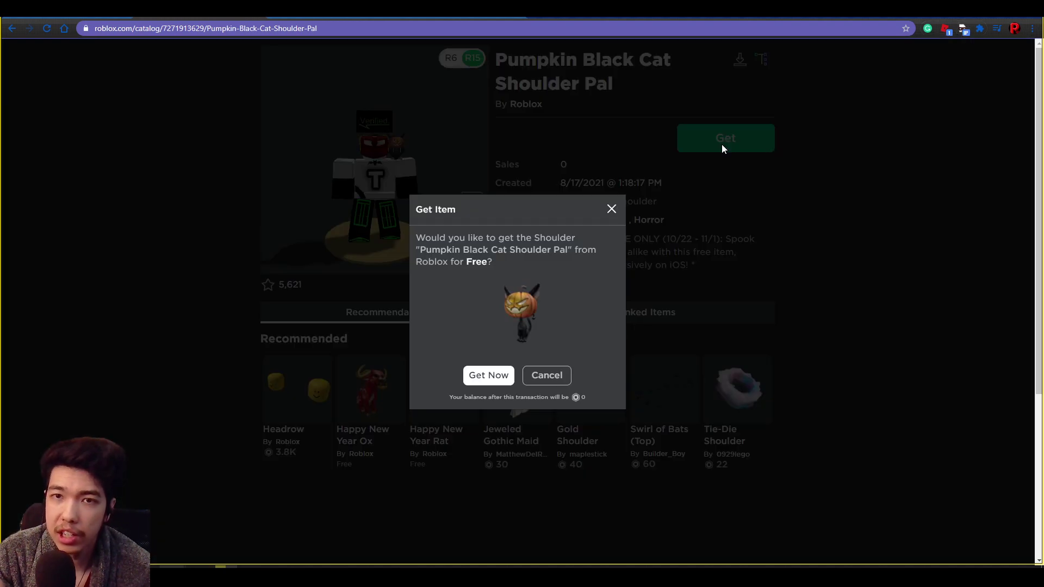
left_click(492, 376)
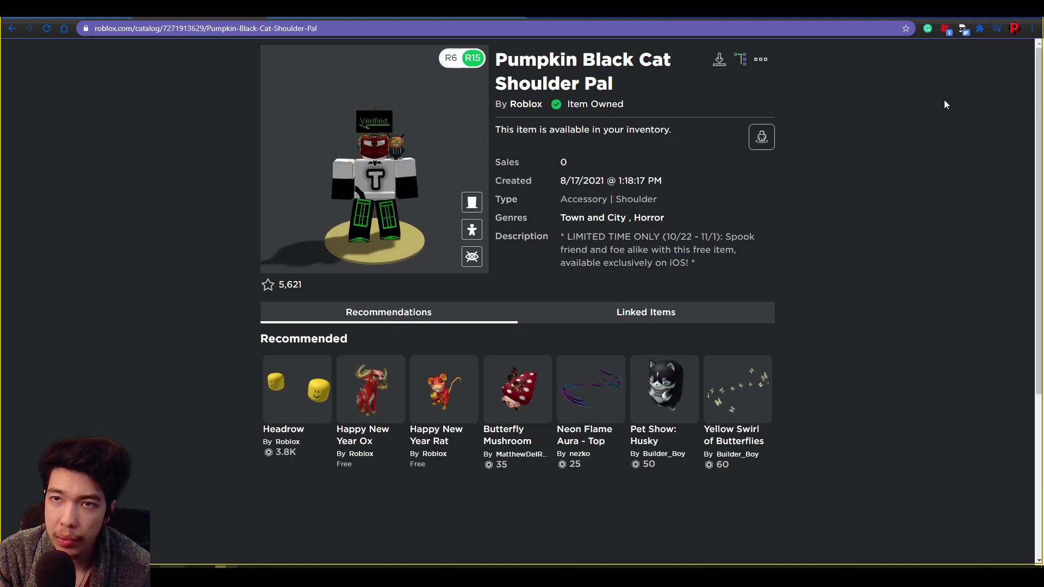
left_click(965, 29)
left_click(874, 46)
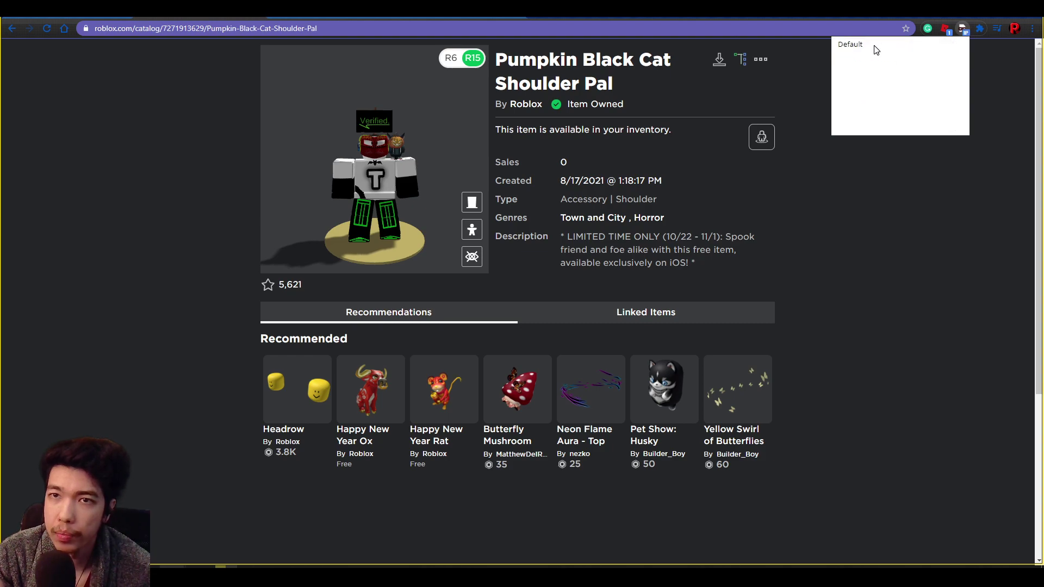
left_click(859, 48)
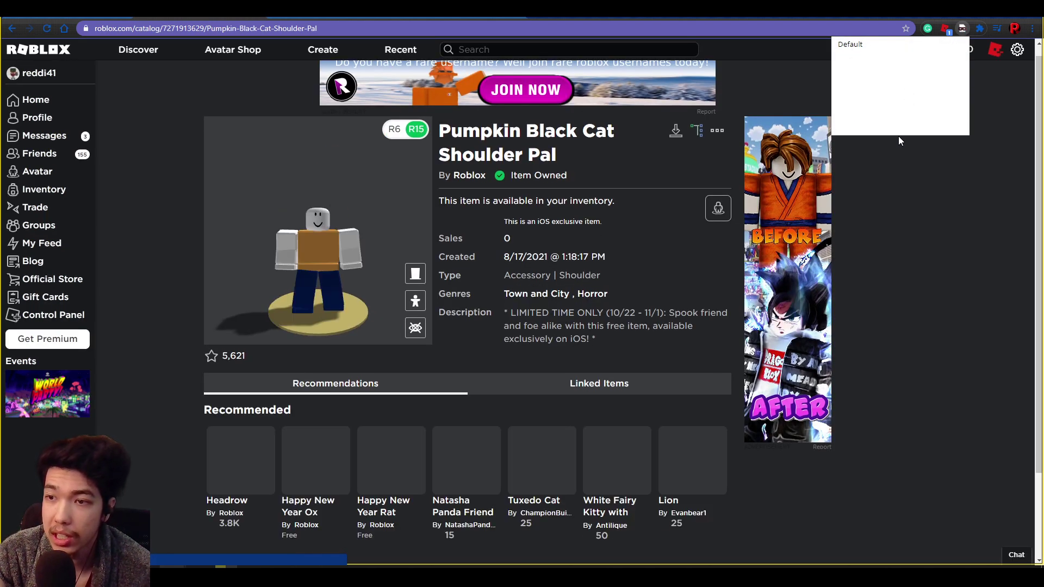
Filter My Inventory to Shoulder accessories to find the Pumpkin Black Cat.
left_click(88, 191)
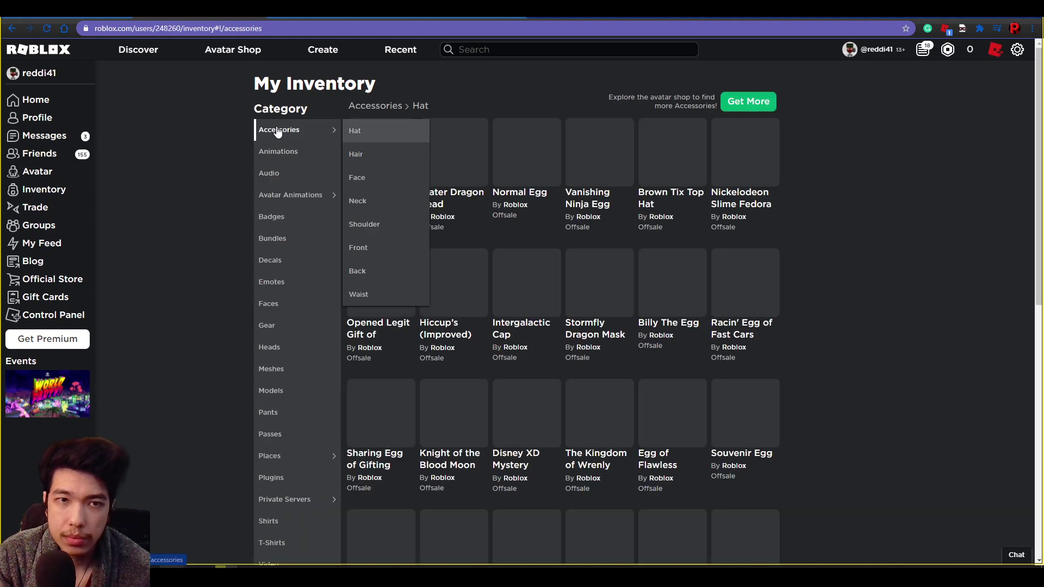
mouse_move(284, 132)
left_click(361, 226)
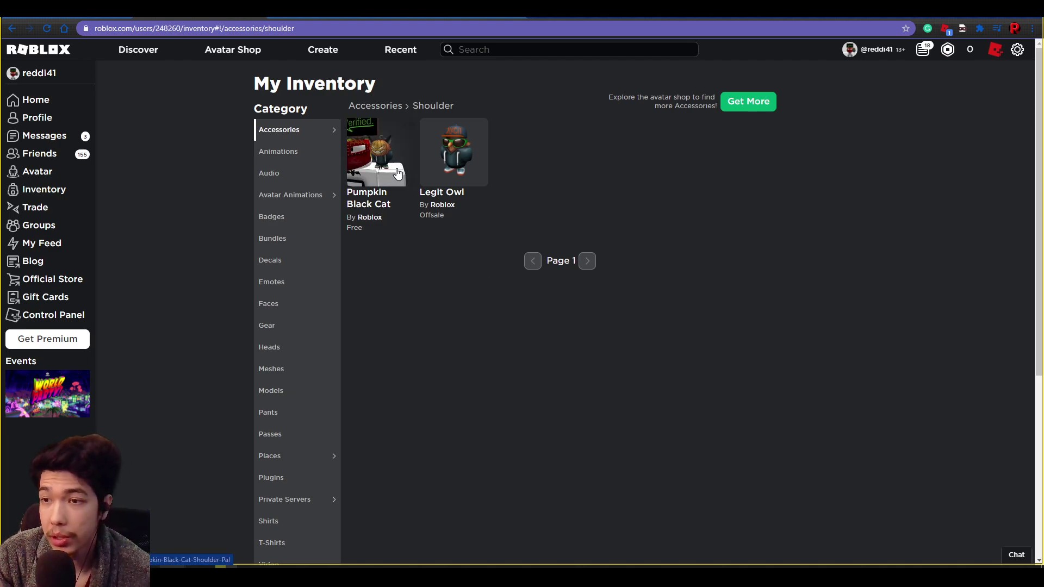
right_click(964, 30)
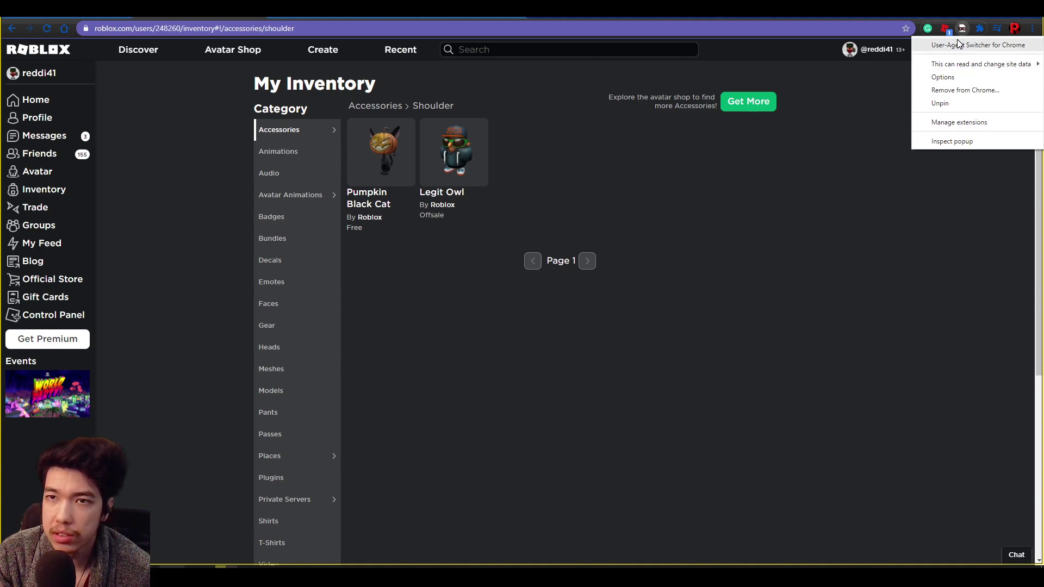
left_click(875, 191)
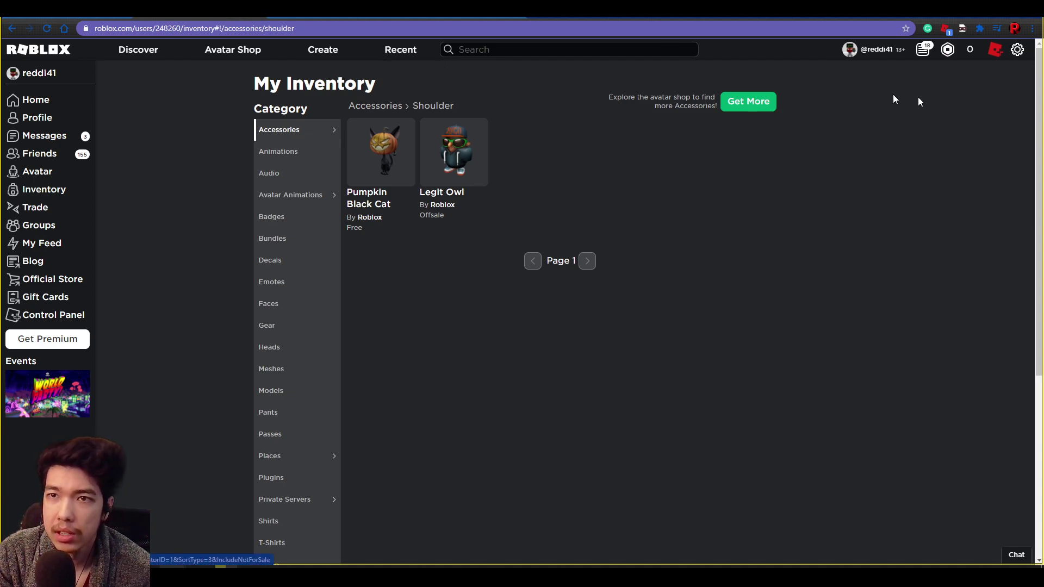
Switch the user agent to Android KitKat and reopen the Pumpkin Black Cat Shoulder Pal page.
left_click(963, 28)
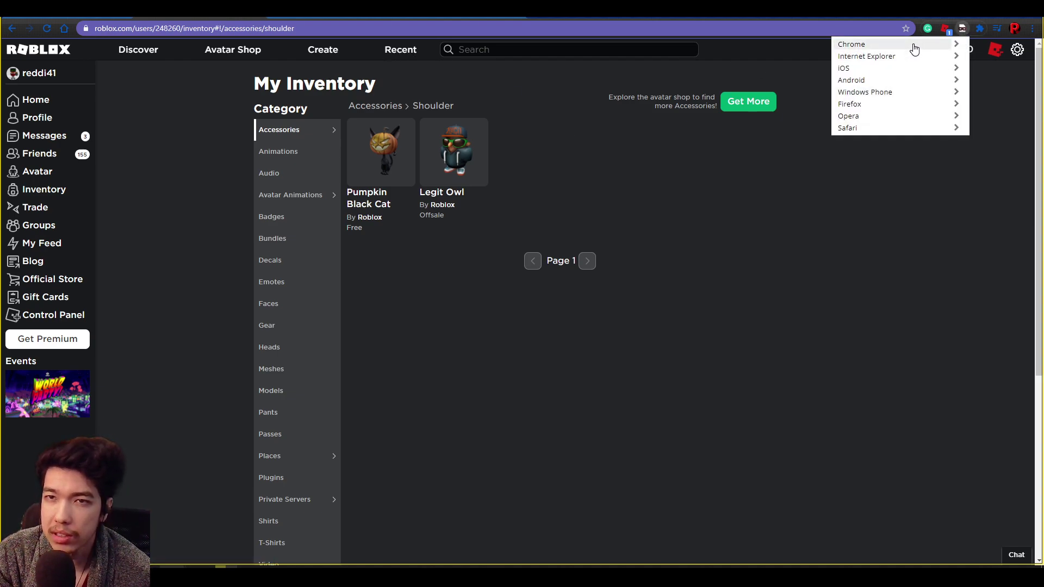
left_click(894, 81)
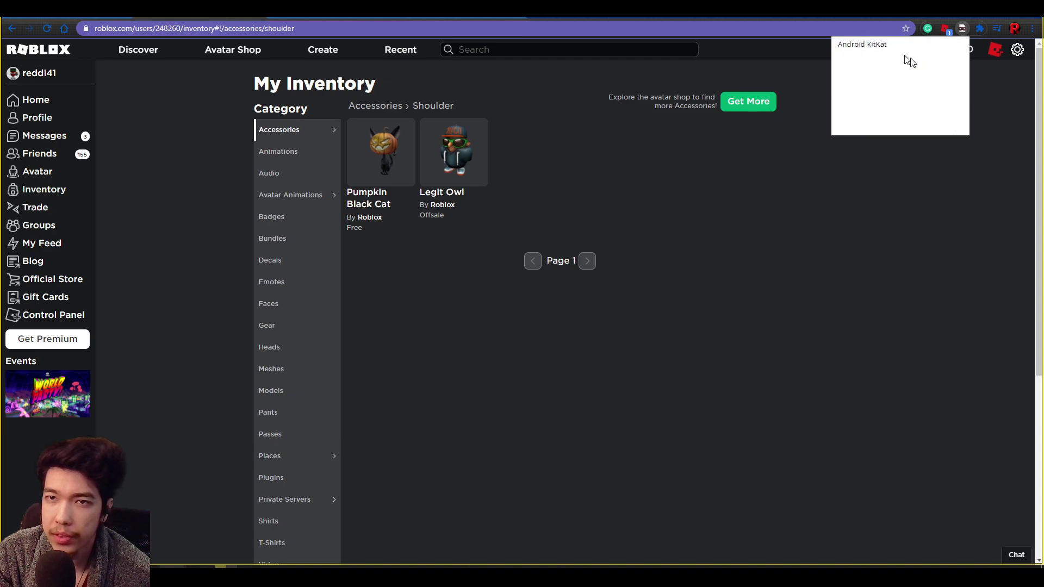
left_click(926, 264)
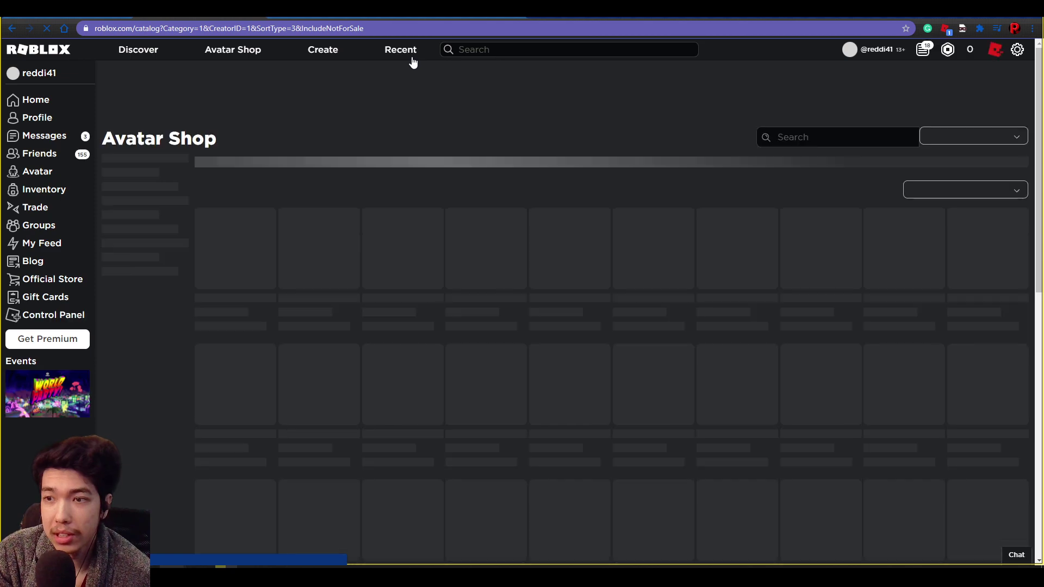
left_click(403, 362)
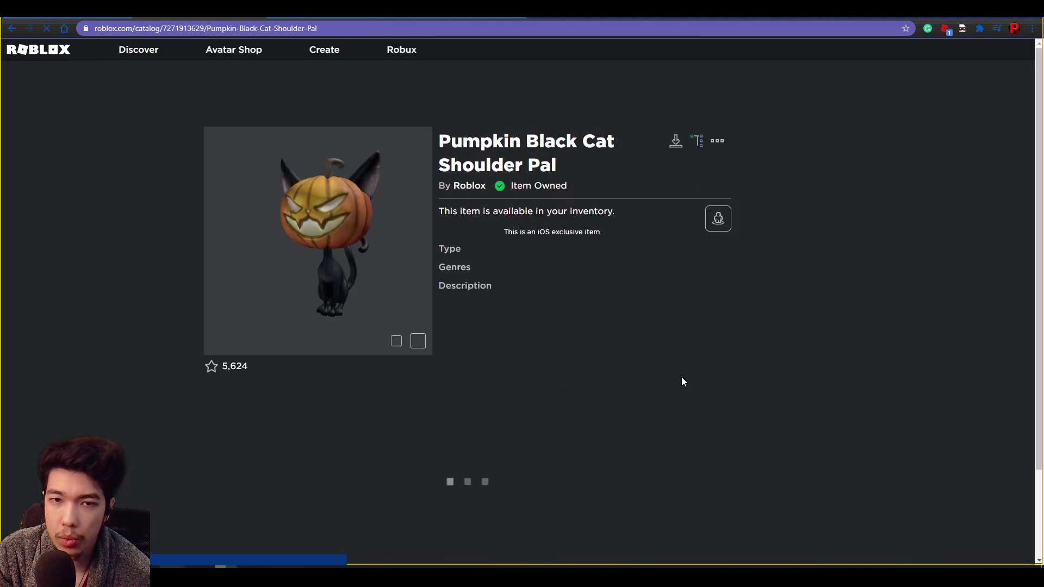
double_click(650, 323)
left_click(676, 320)
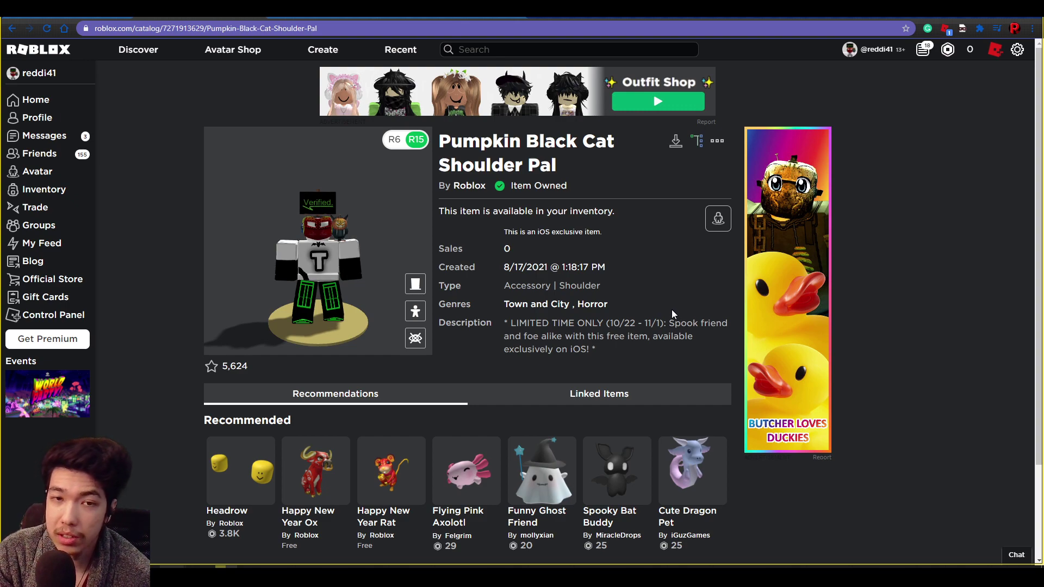
Toggle the thumbnail to preview the Pumpkin Black Cat shoulder pal alone, without the avatar.
left_click(416, 338)
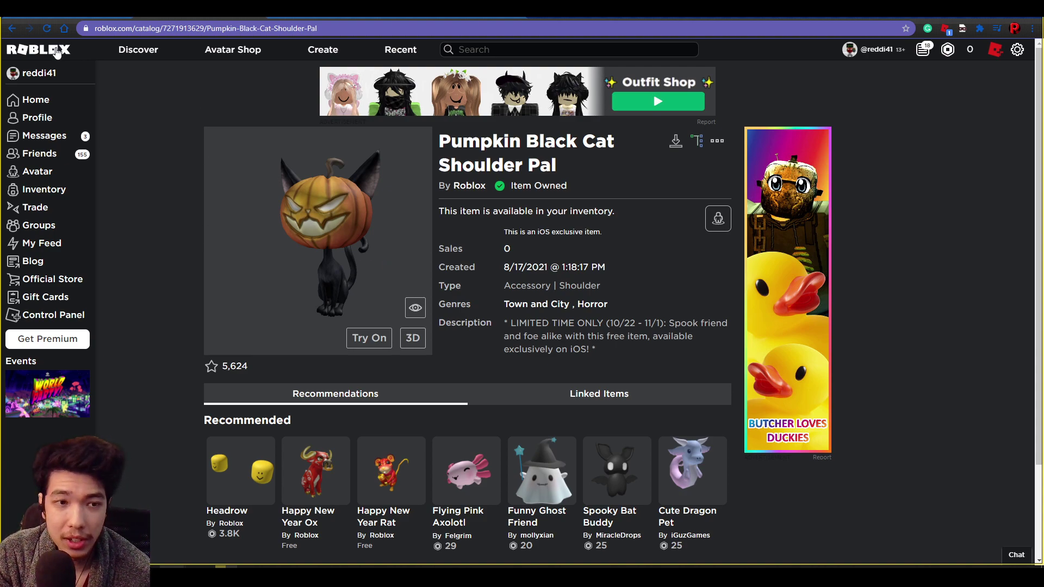
mouse_move(720, 277)
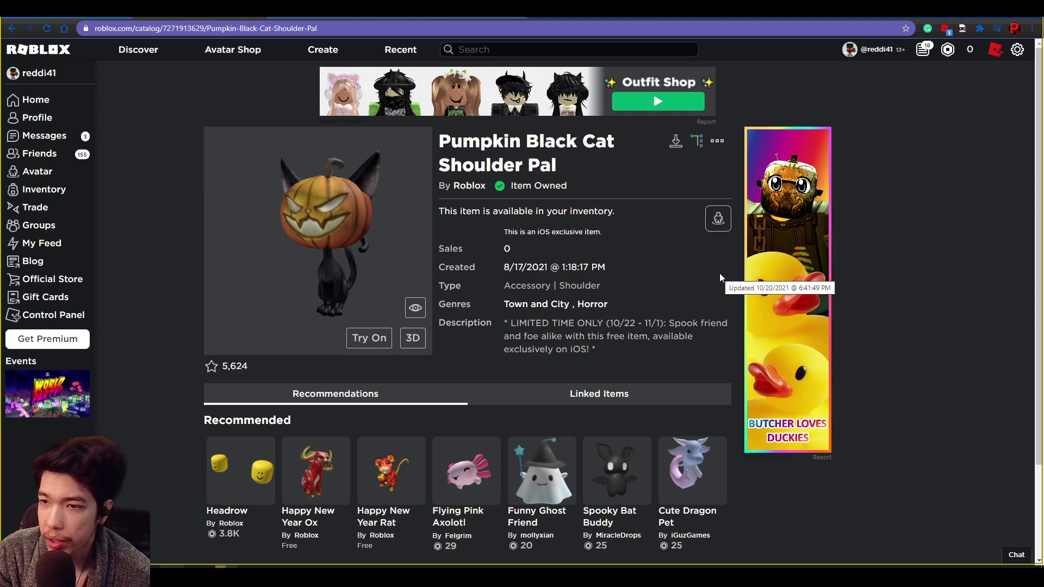